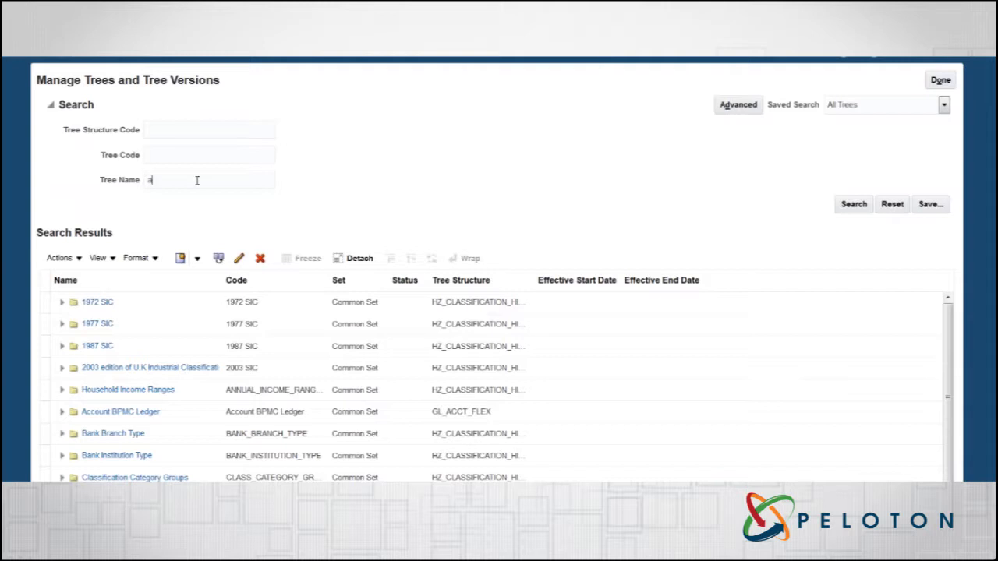
Step: Search for trees by the name "account" and open the Account BPMC Ledger Current version for editing at its node specification
key("Return")
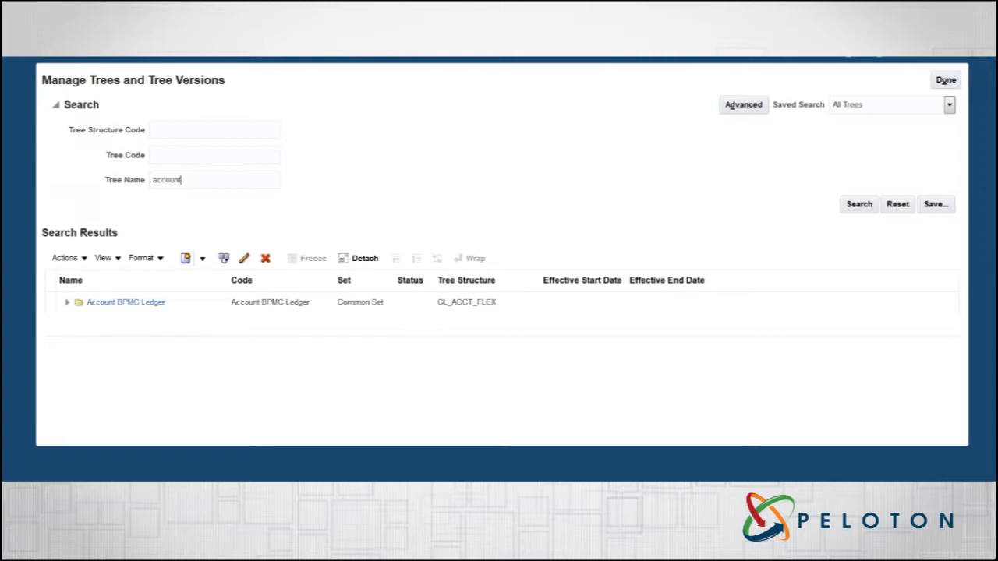
left_click(67, 301)
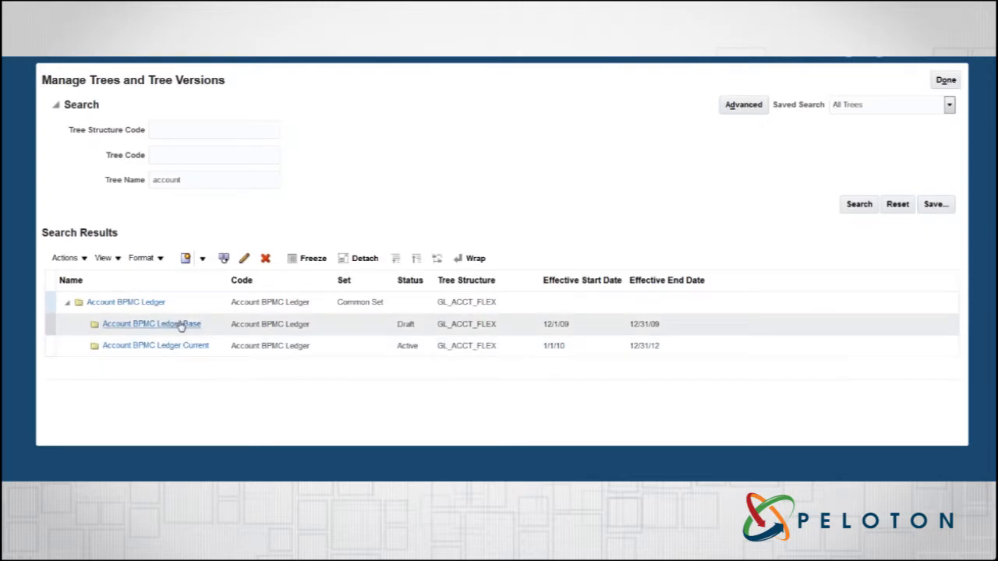
left_click(195, 345)
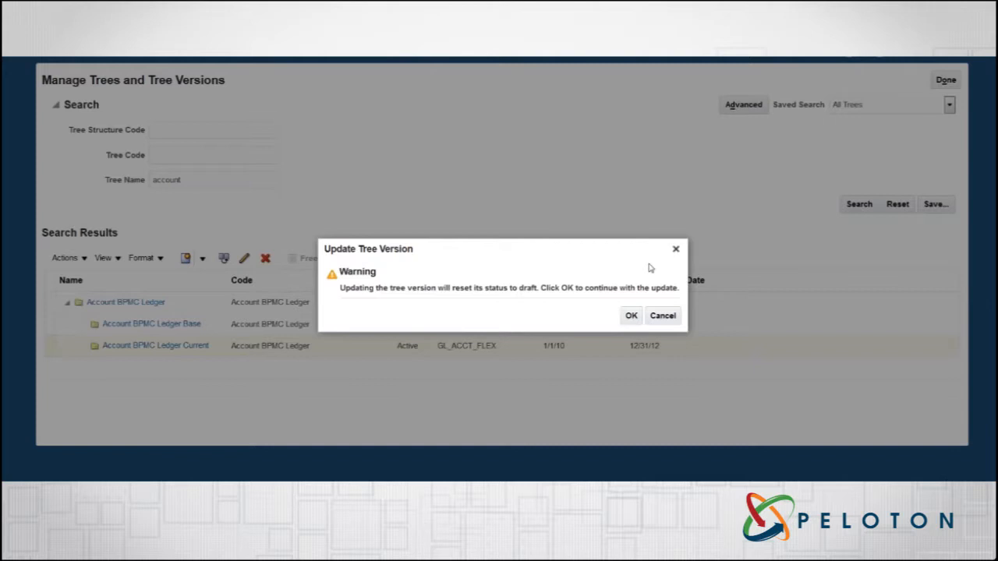
left_click(632, 316)
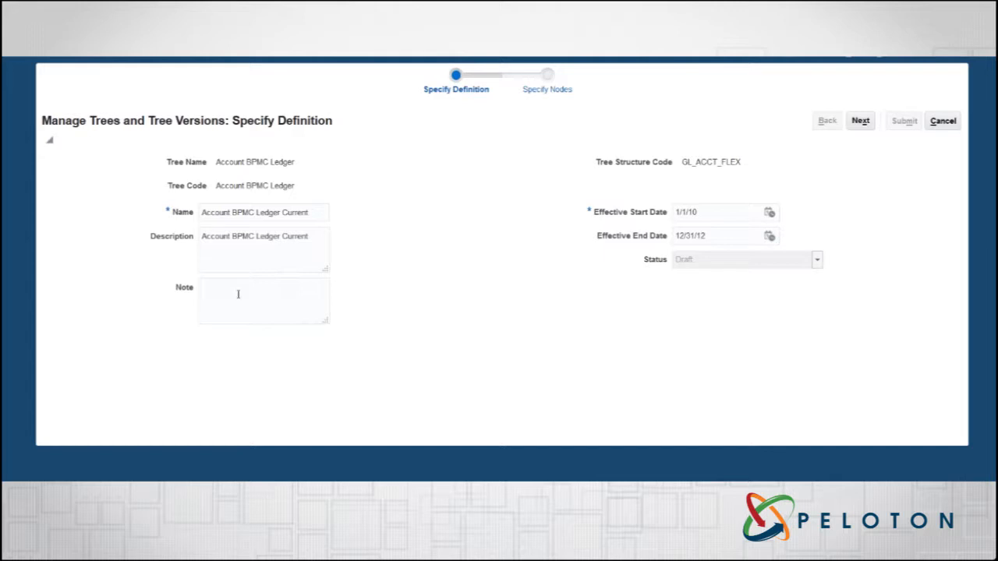
left_click(857, 123)
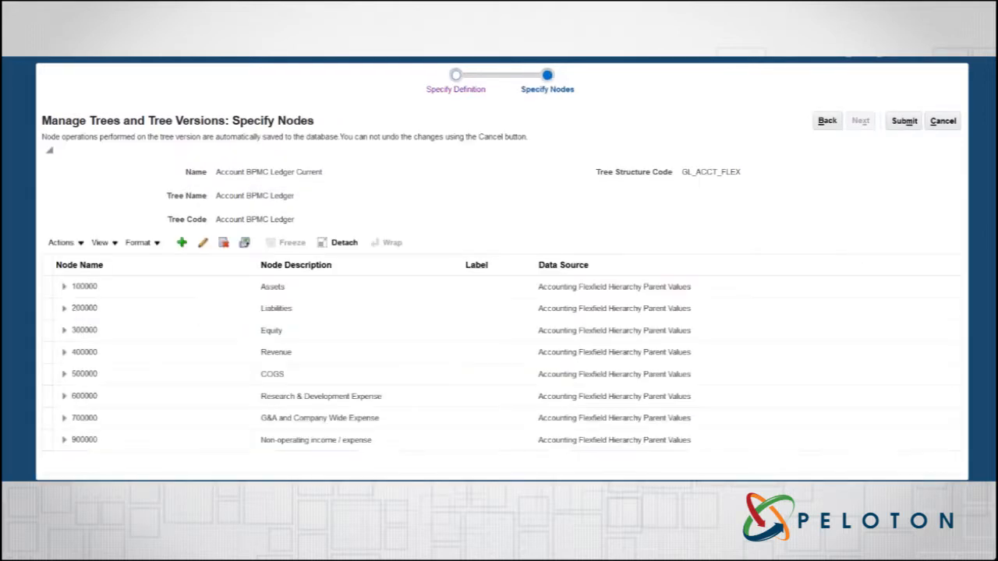
Step: Remove the 911010 Interest Income node from parent 905100 under 900000 and 905000, without the remove-children option
left_click(66, 441)
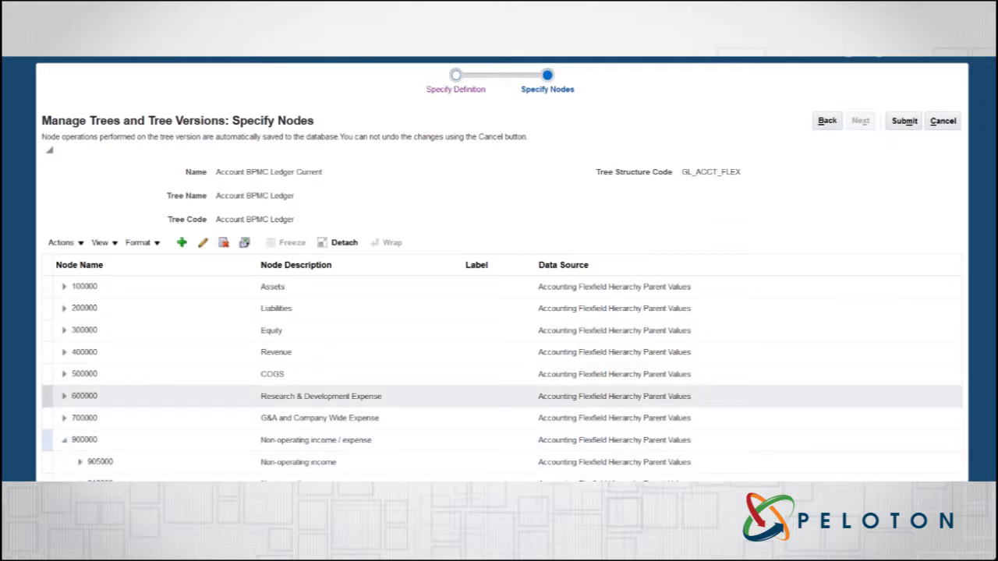
left_click(80, 462)
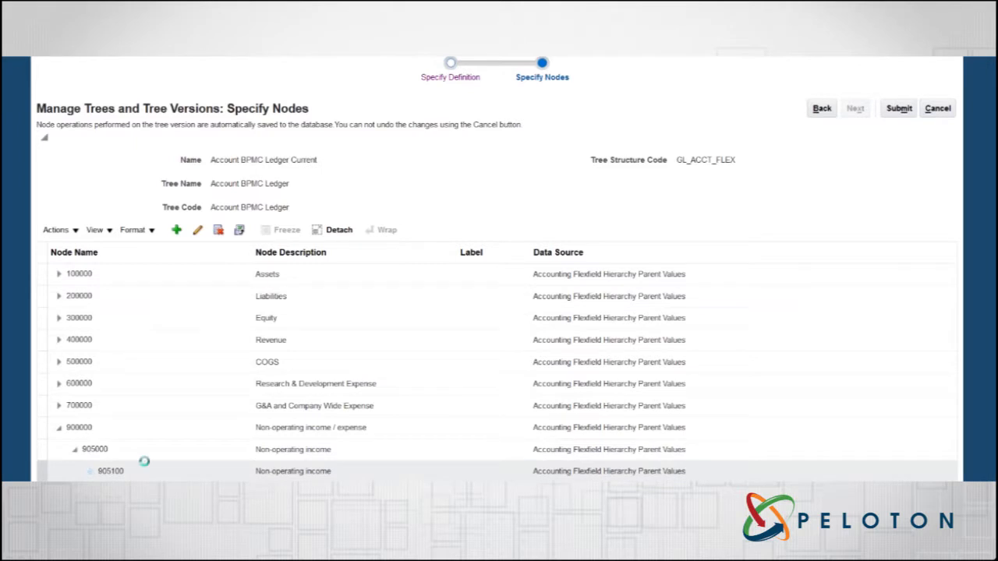
scroll(152, 459, "down", 1)
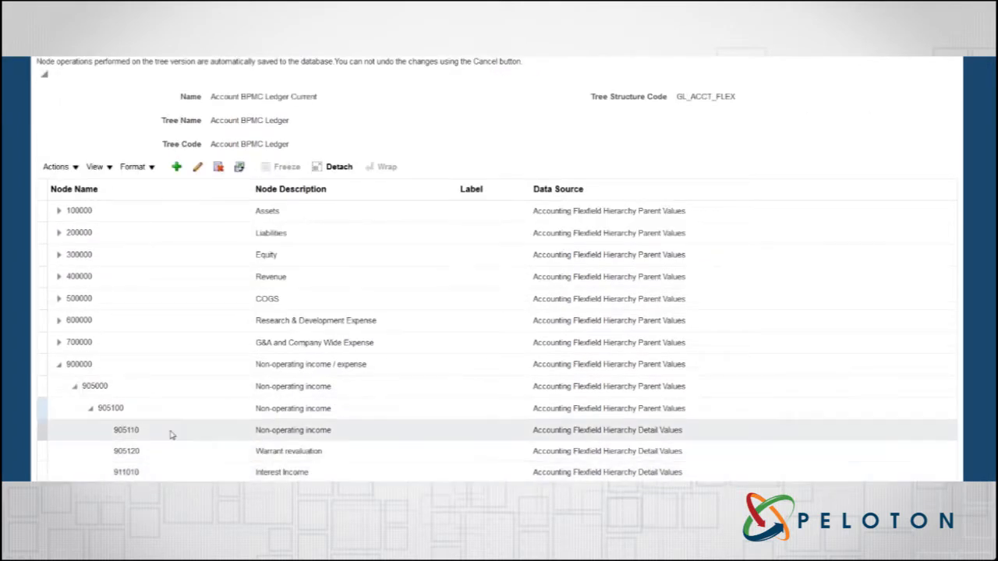
left_click(172, 475)
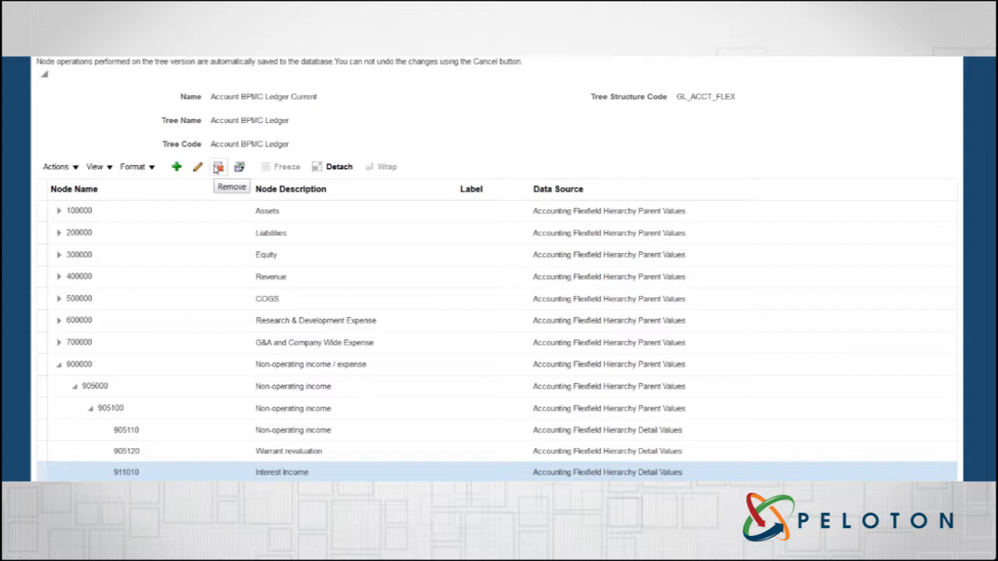
left_click(217, 167)
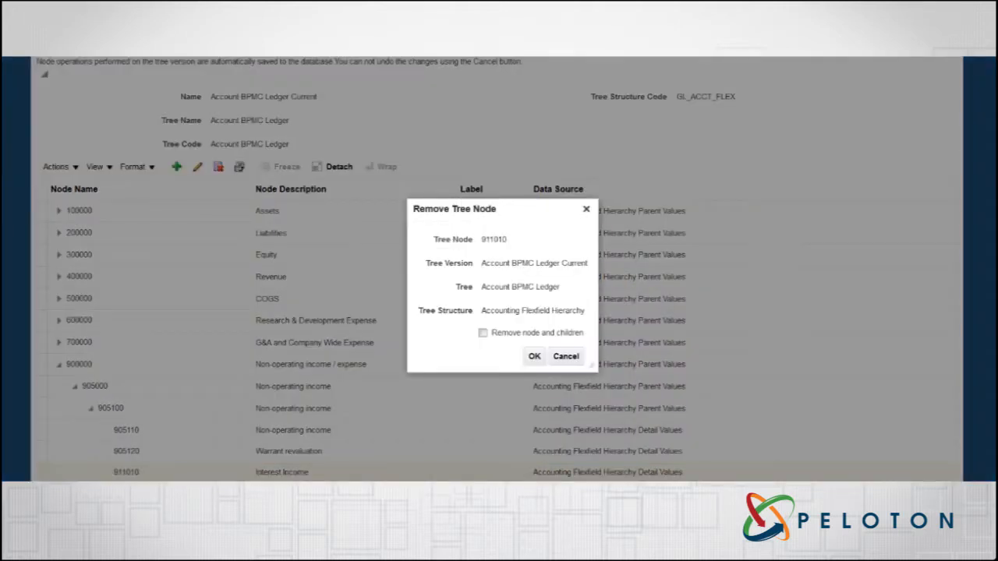
left_click(535, 357)
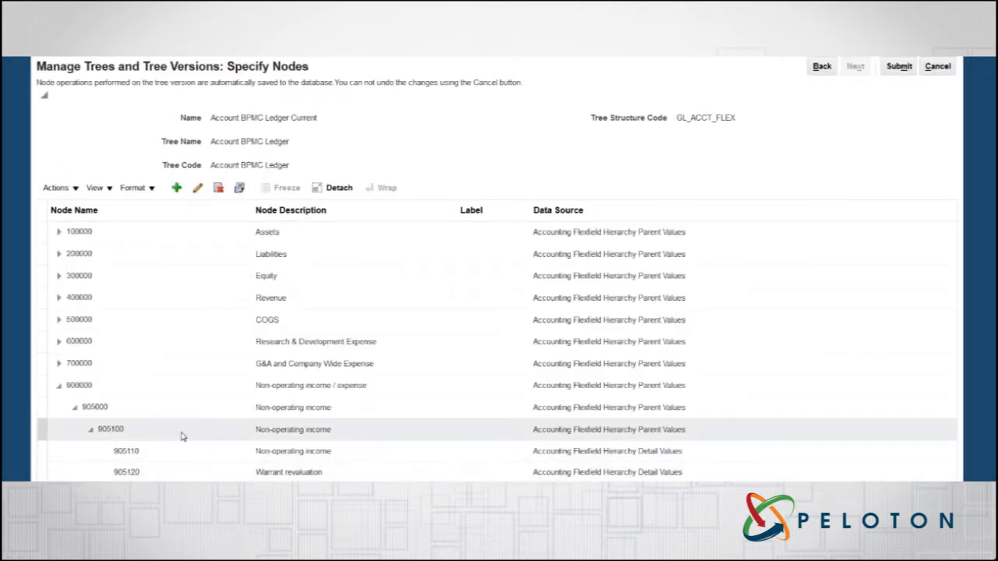
Step: Add the specific detail value 911010 - Interest Income under parent node 905100 and submit the tree version
left_click(181, 436)
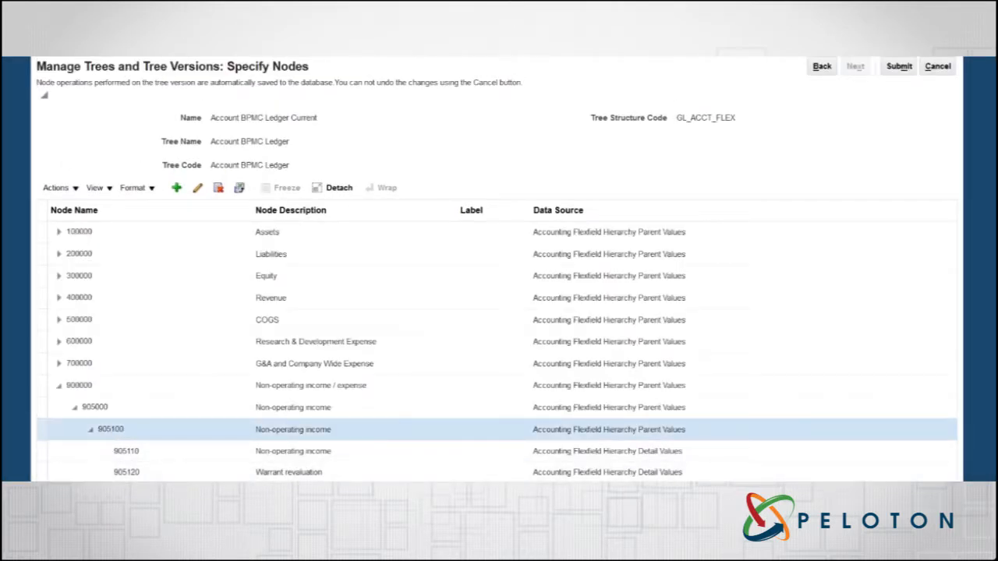
left_click(176, 188)
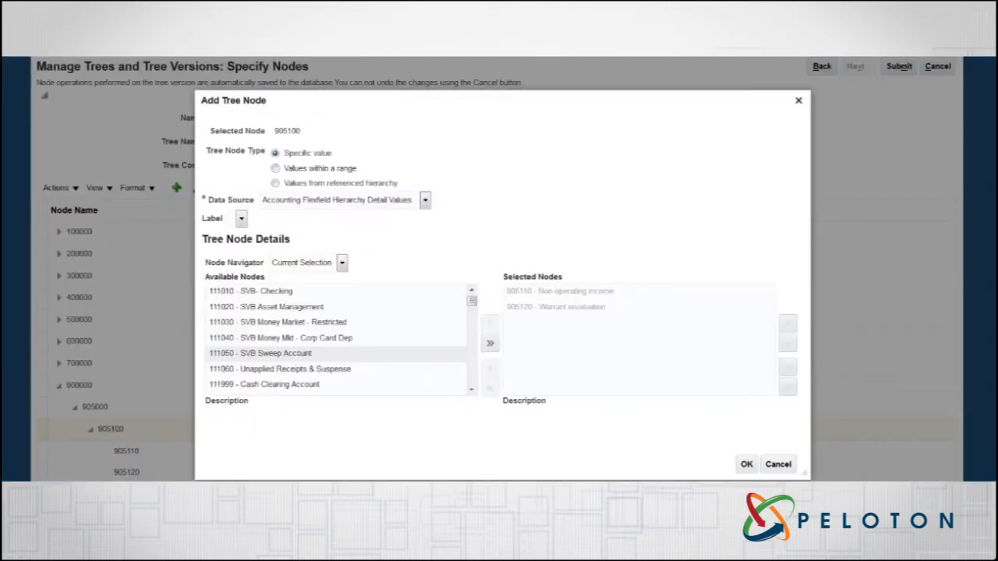
left_click_drag(472, 305, 471, 386)
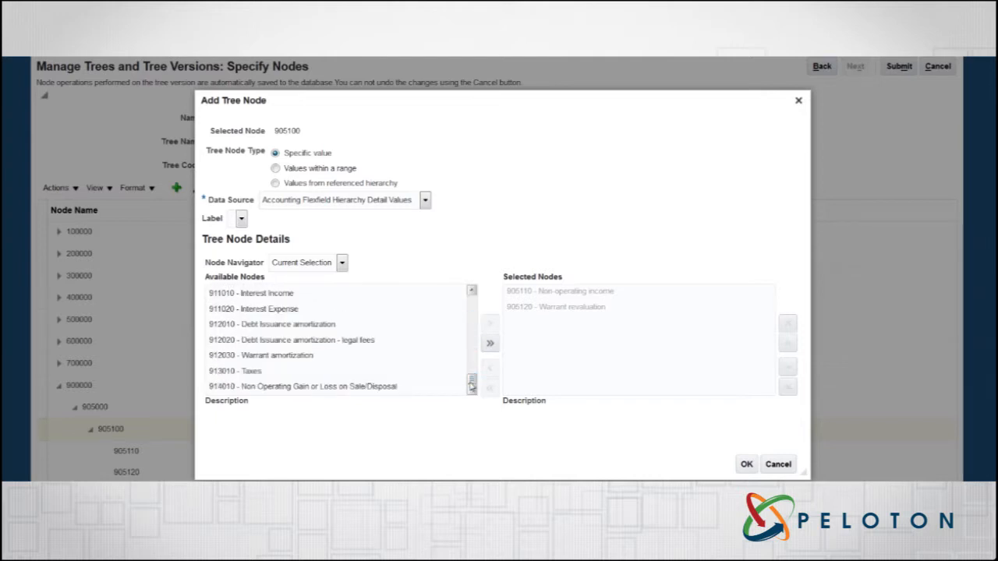
left_click(375, 300)
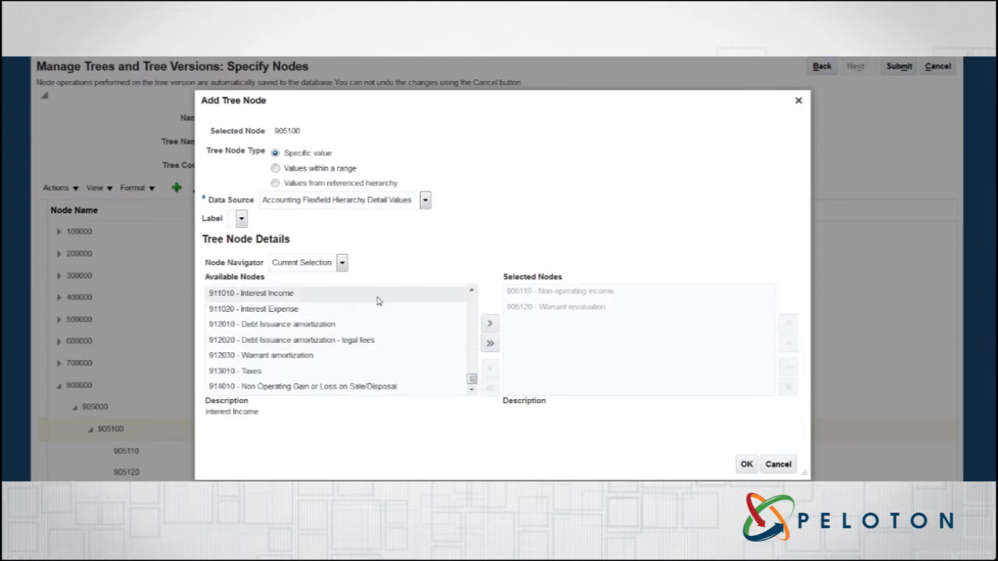
left_click(489, 323)
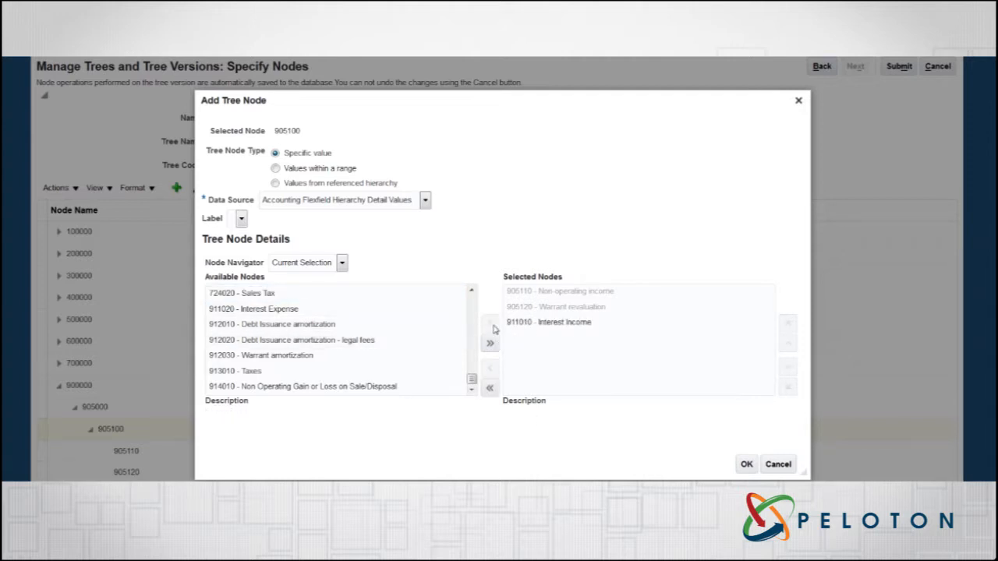
left_click(746, 464)
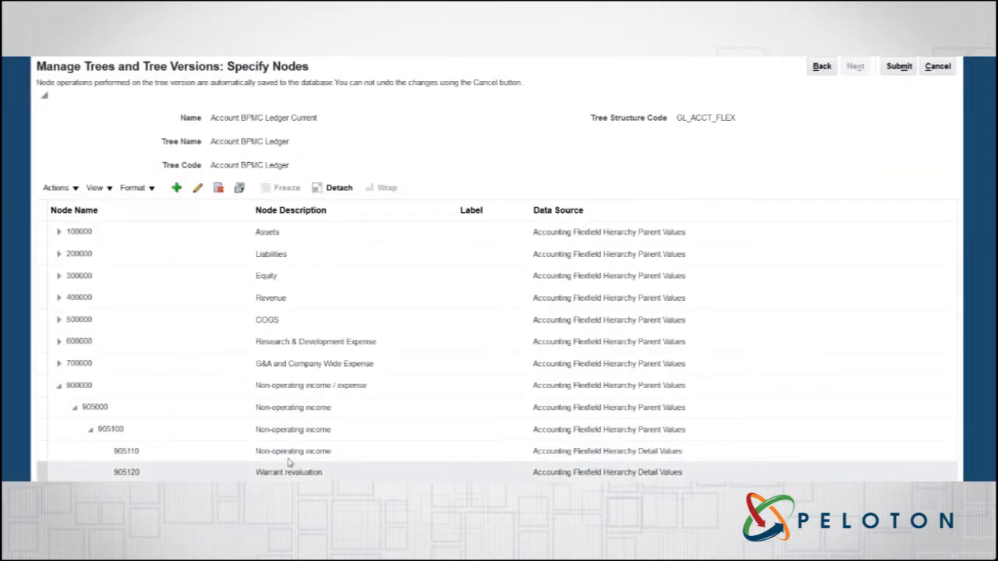
left_click(898, 67)
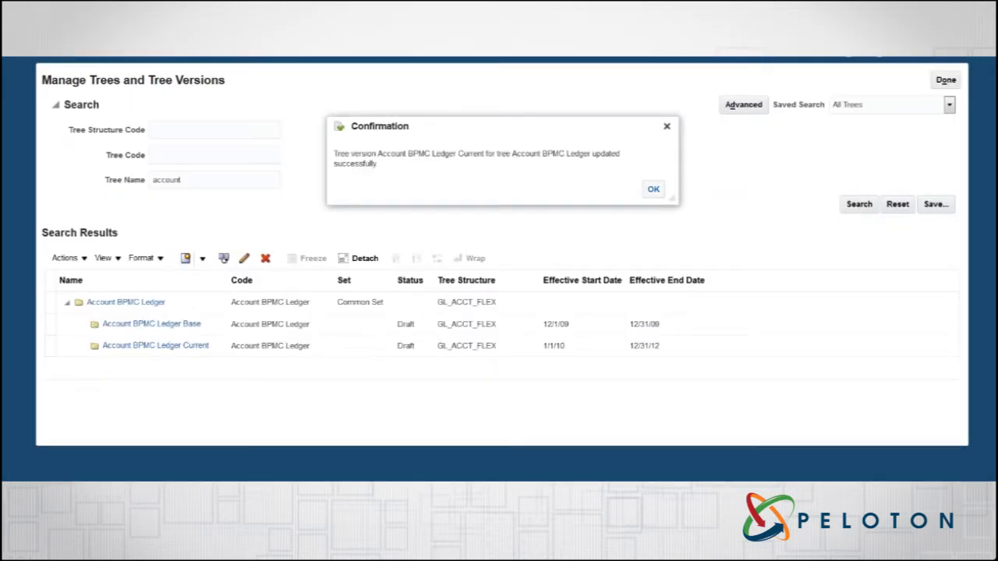
left_click(653, 191)
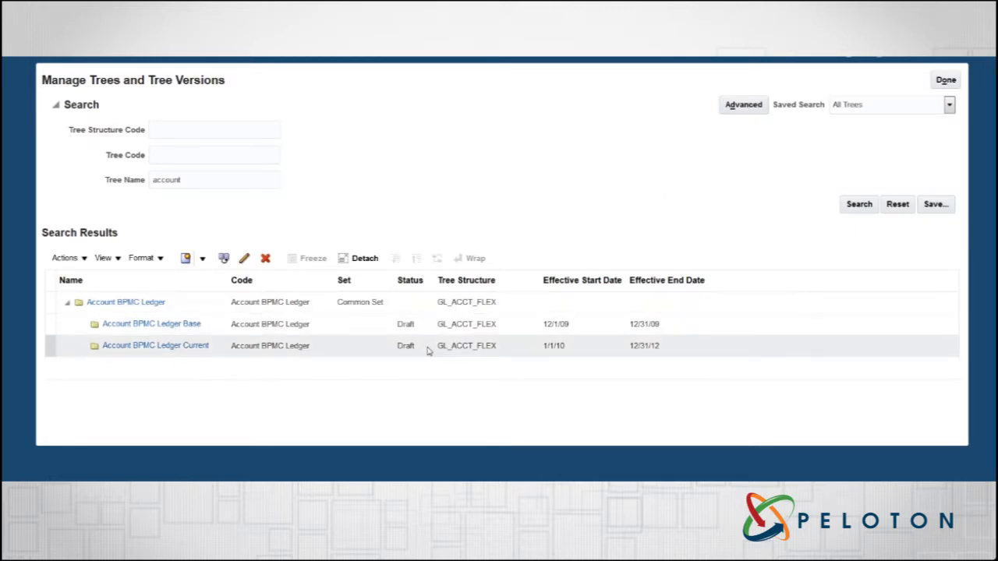
Step: Run an online audit of the Account BPMC Ledger Current tree version and return to the tree list
left_click(357, 345)
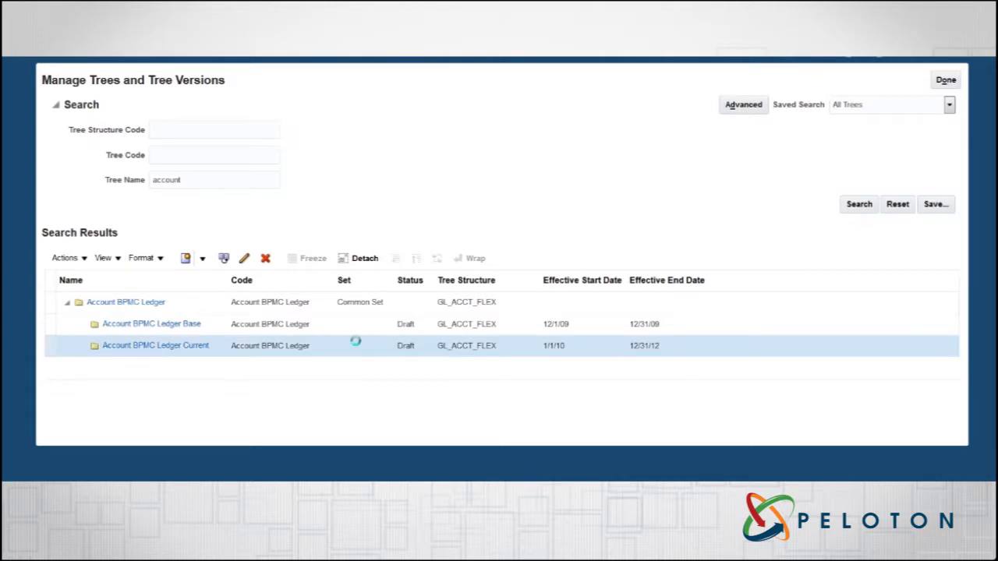
left_click(82, 262)
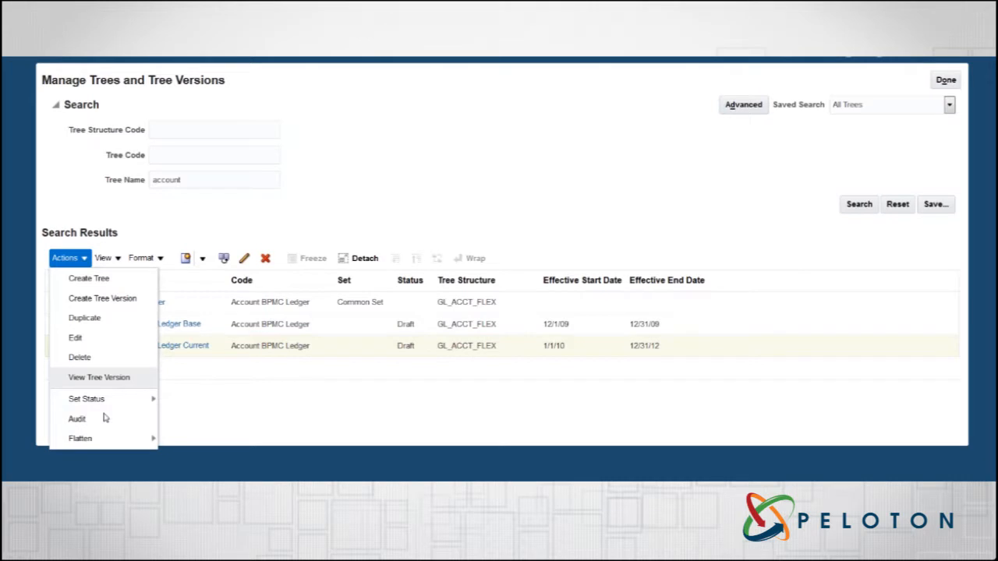
left_click(106, 422)
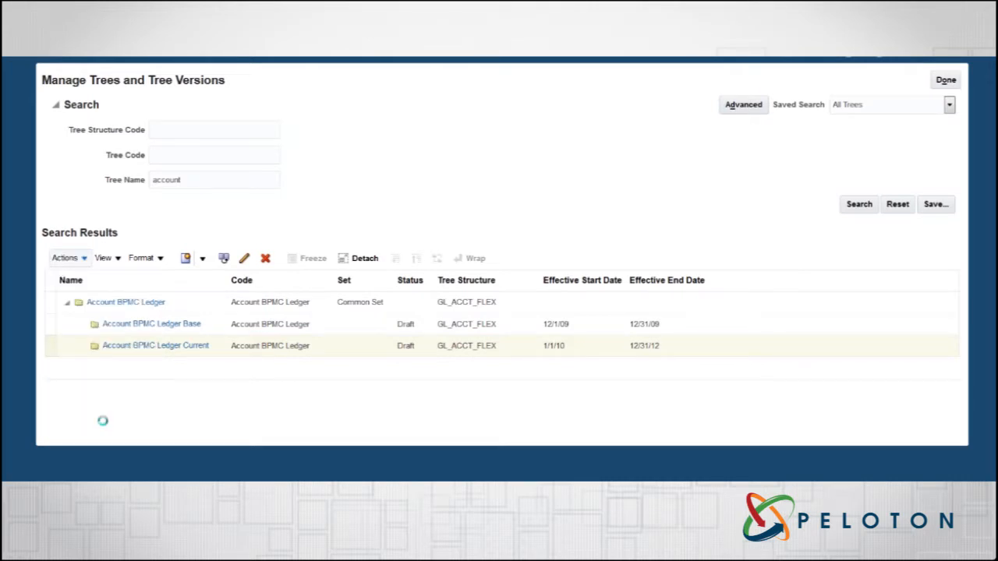
left_click(361, 215)
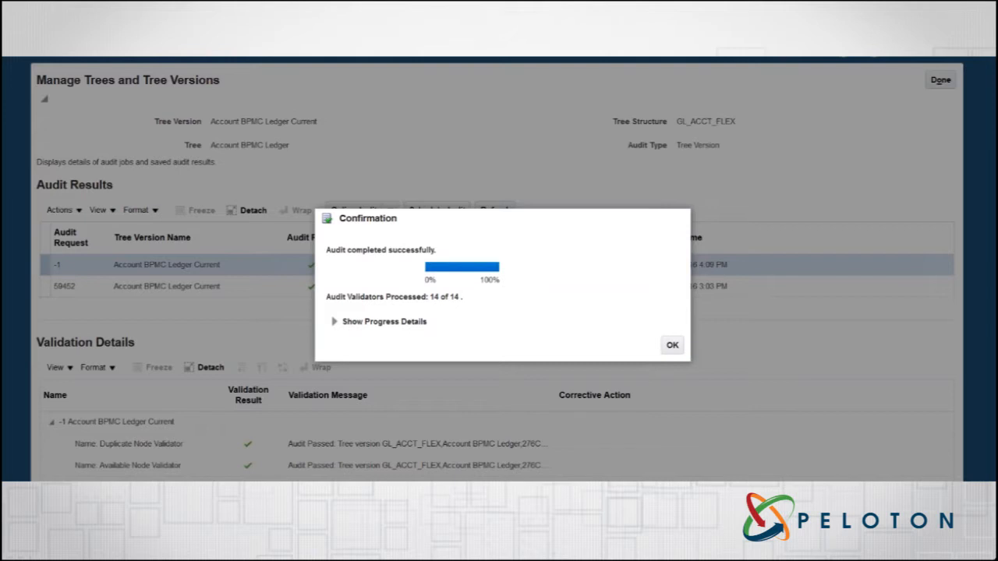
left_click(672, 347)
left_click(680, 346)
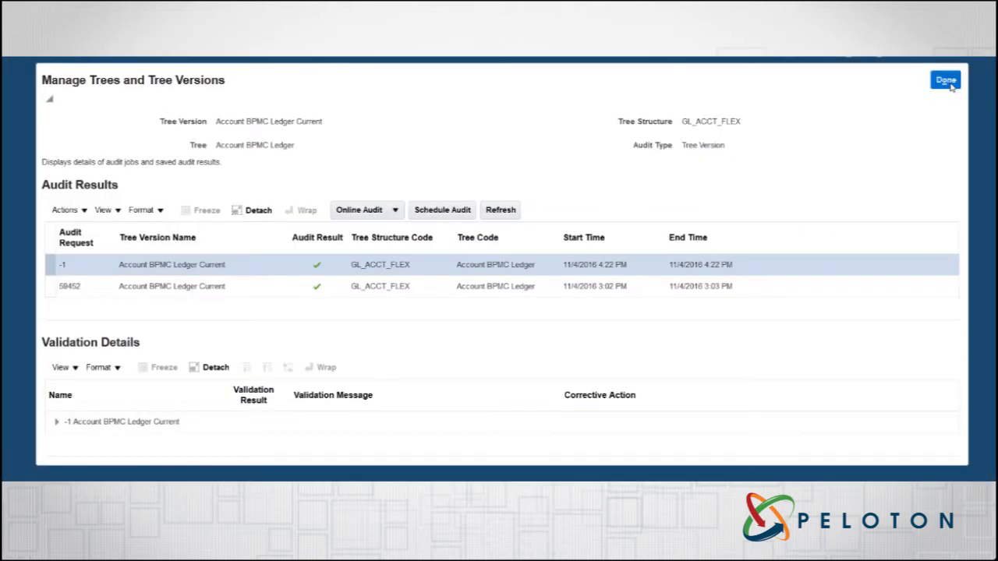
left_click(945, 79)
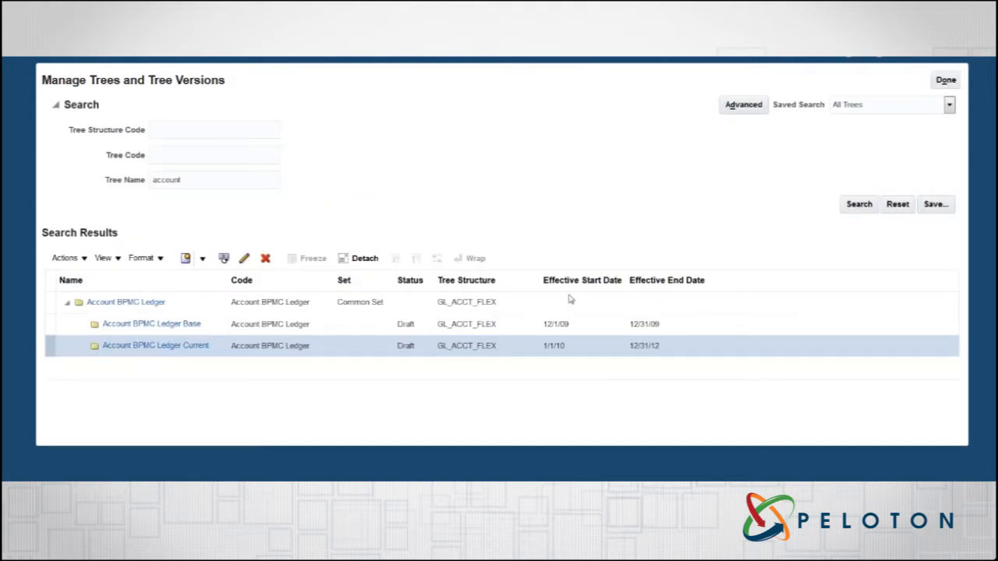
Step: Run online column flattening for the Account BPMC Ledger Current tree version and return to the tree list
left_click(78, 259)
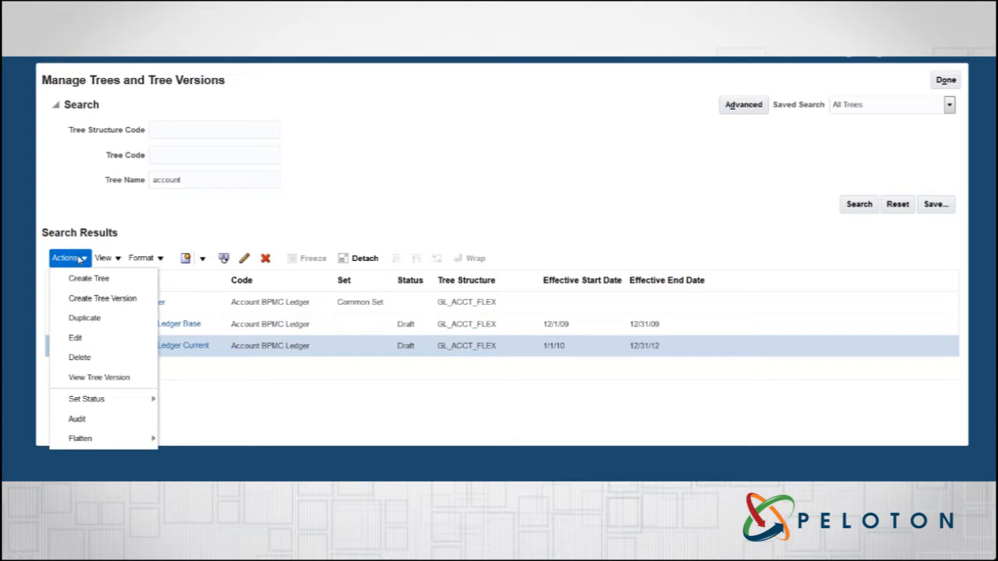
mouse_move(97, 438)
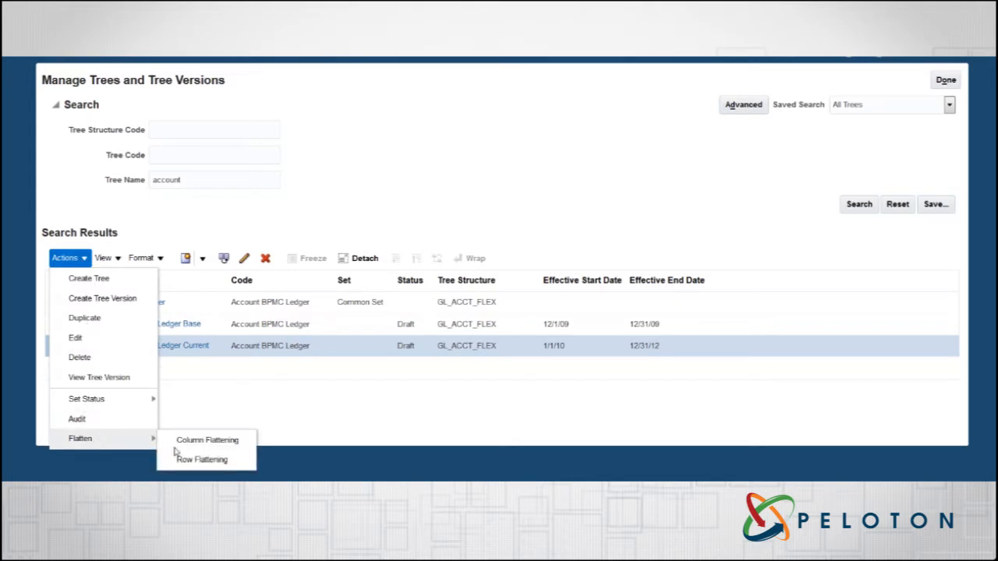
left_click(201, 441)
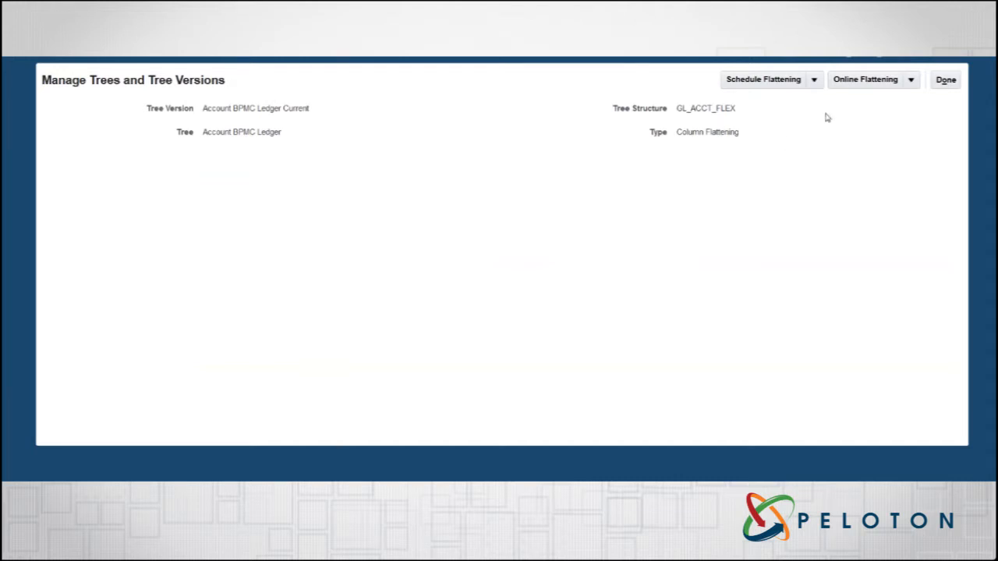
left_click(914, 84)
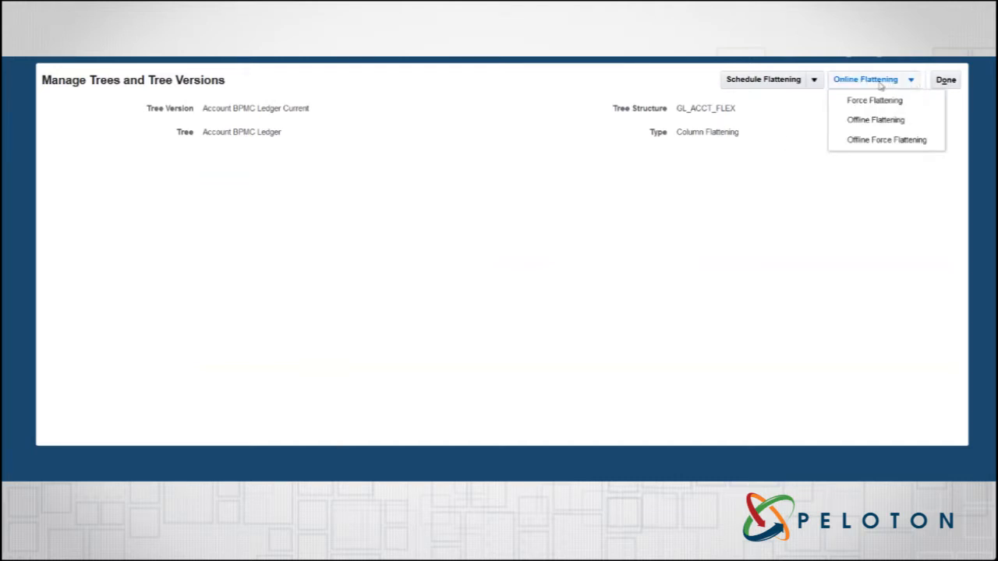
left_click(880, 81)
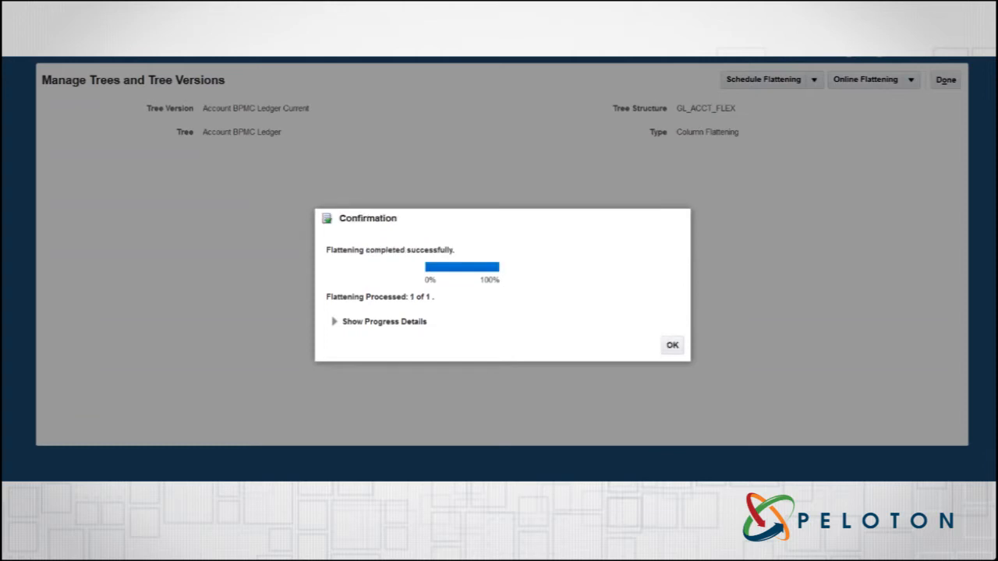
left_click(669, 343)
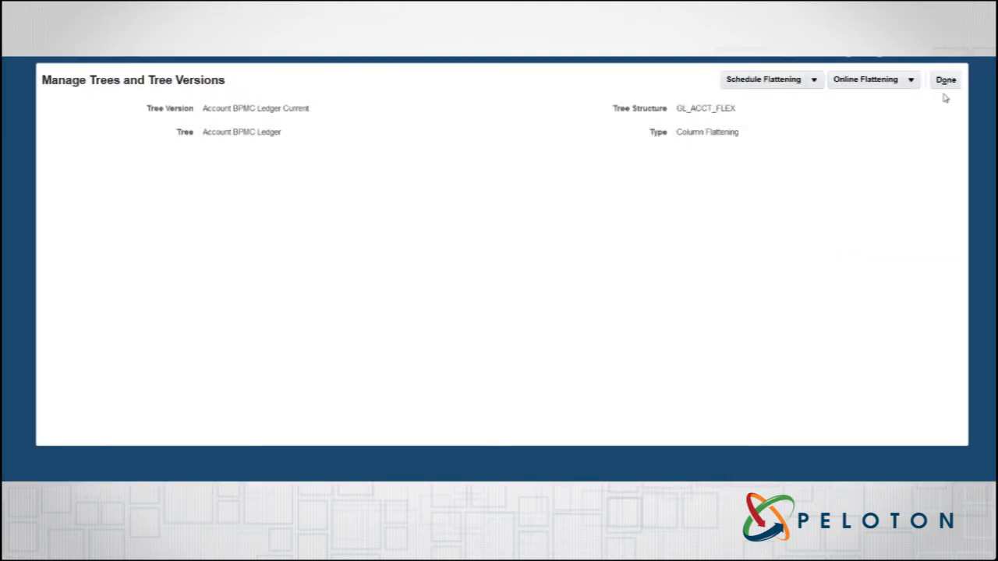
left_click(945, 80)
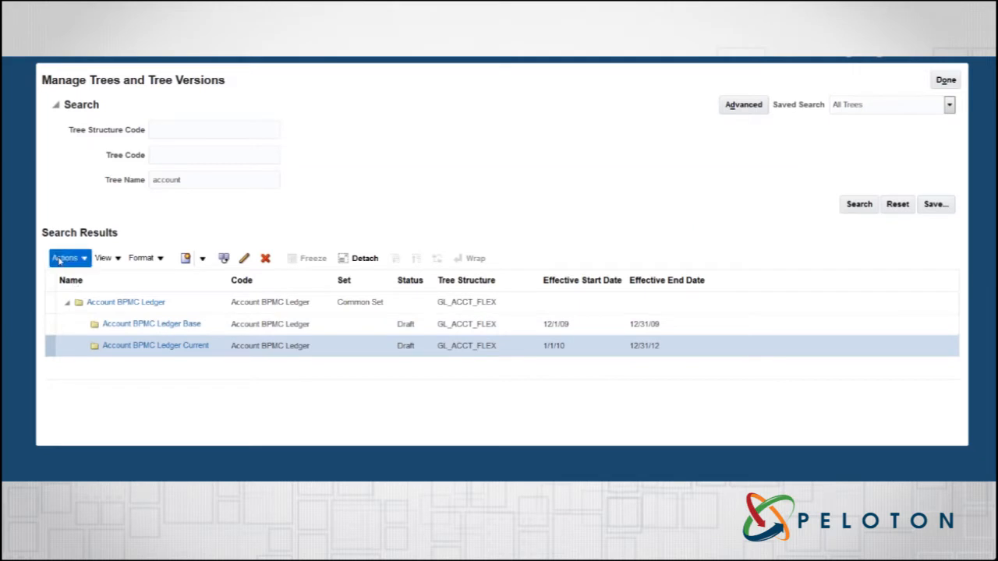
Step: Run online row flattening for the Account BPMC Ledger Current tree version and return to the tree list
left_click(59, 261)
mouse_move(148, 439)
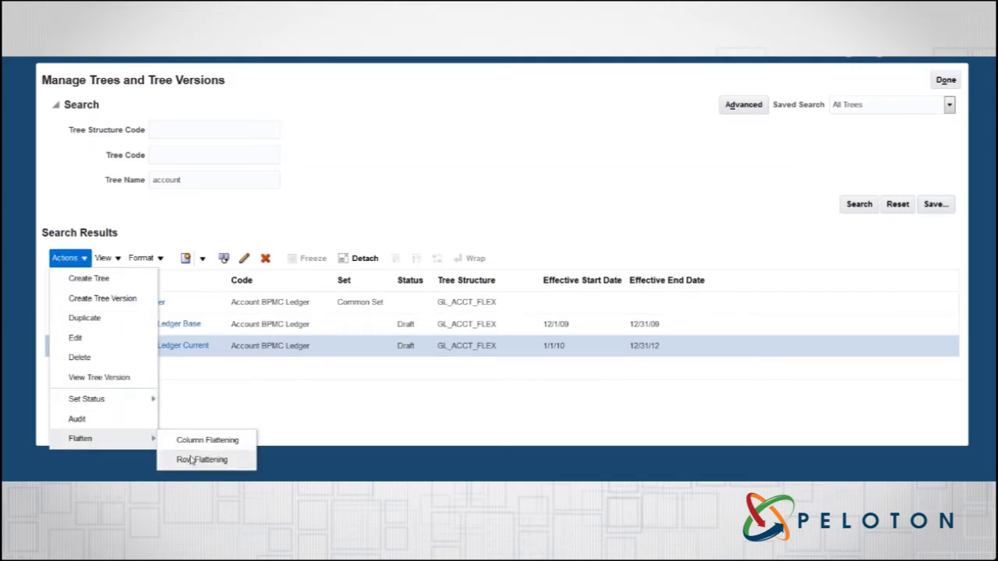
left_click(191, 460)
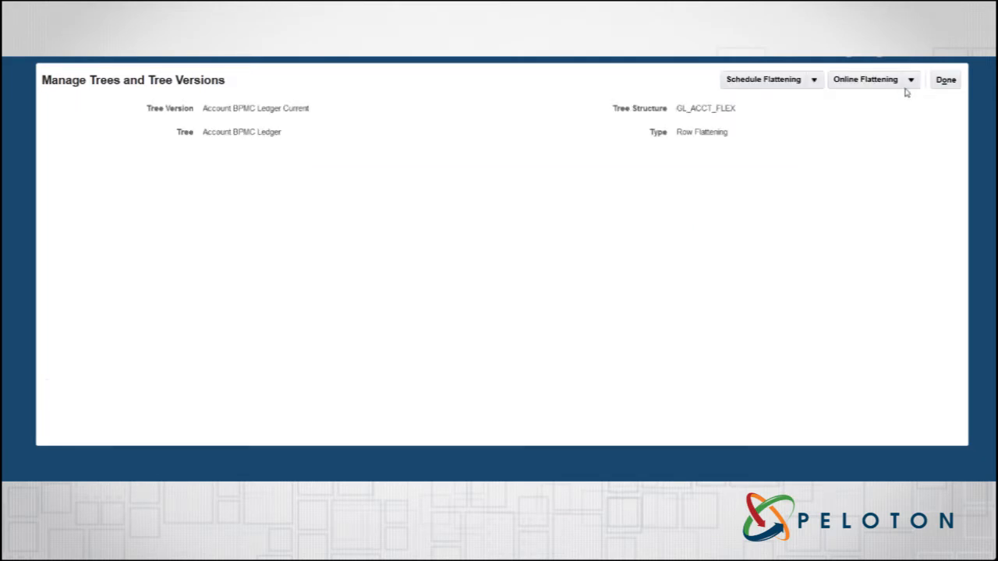
left_click(867, 79)
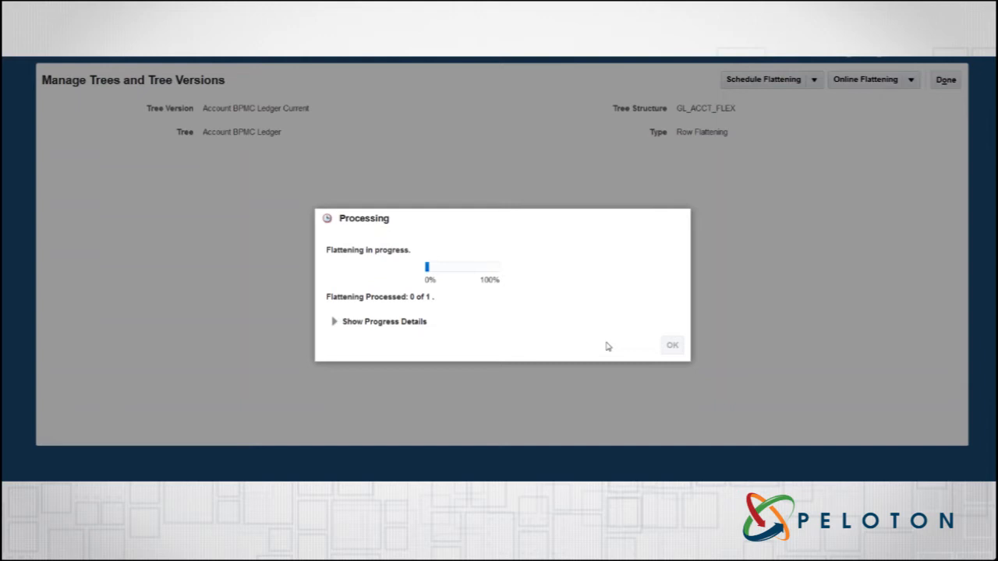
left_click(672, 345)
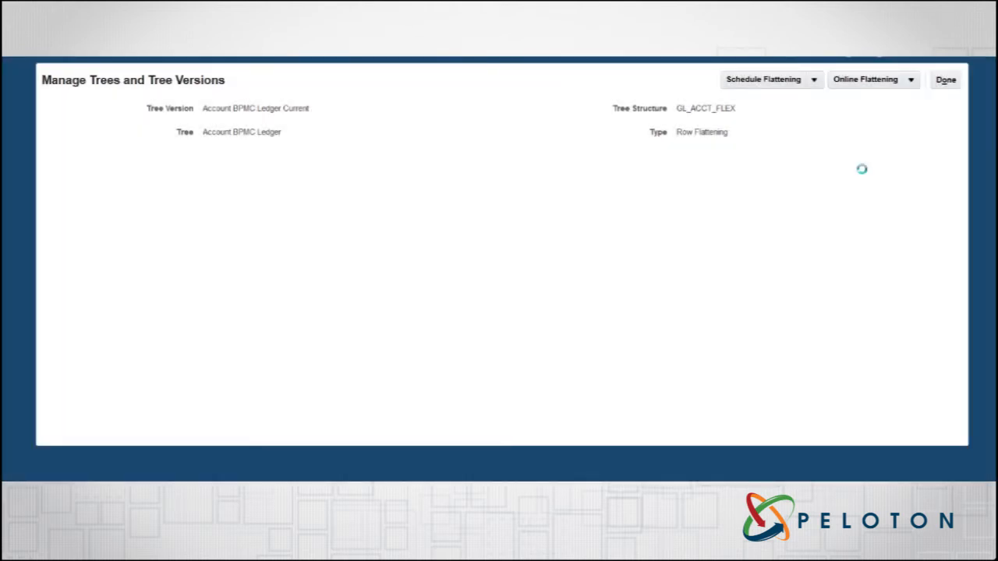
left_click(944, 86)
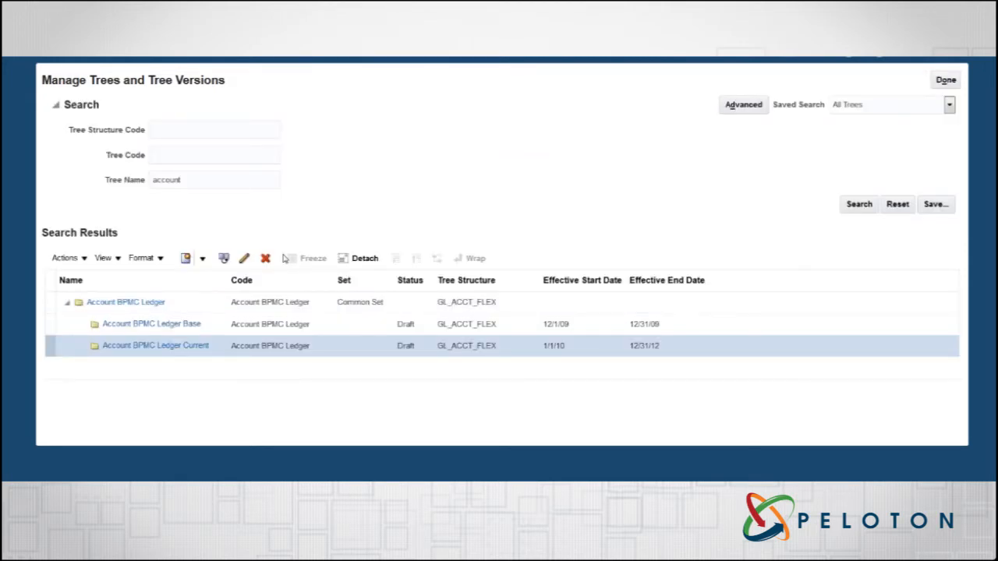
Step: Set the status of the Account BPMC Ledger Current tree version to Active and return to the task search
left_click(84, 260)
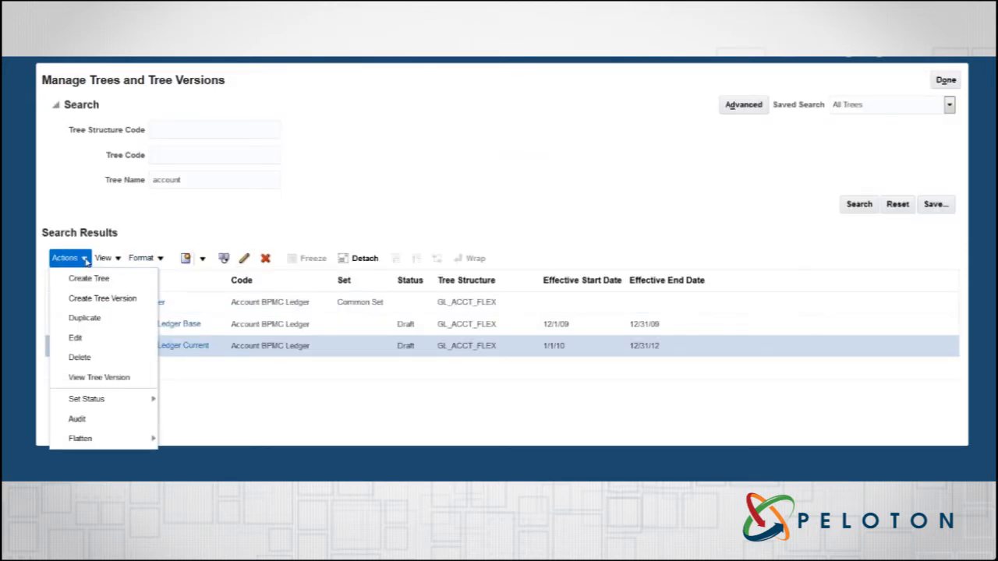
mouse_move(113, 398)
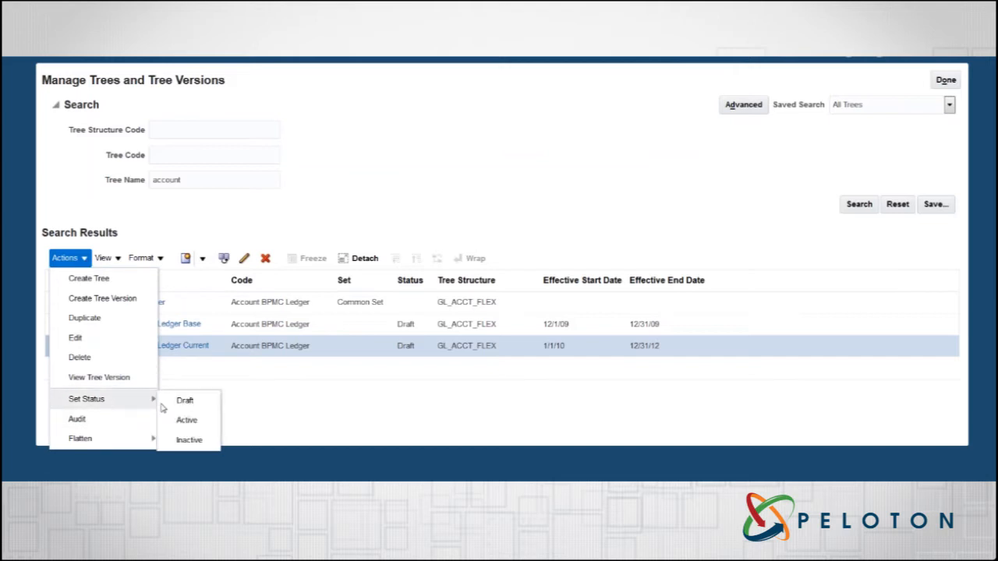
left_click(190, 420)
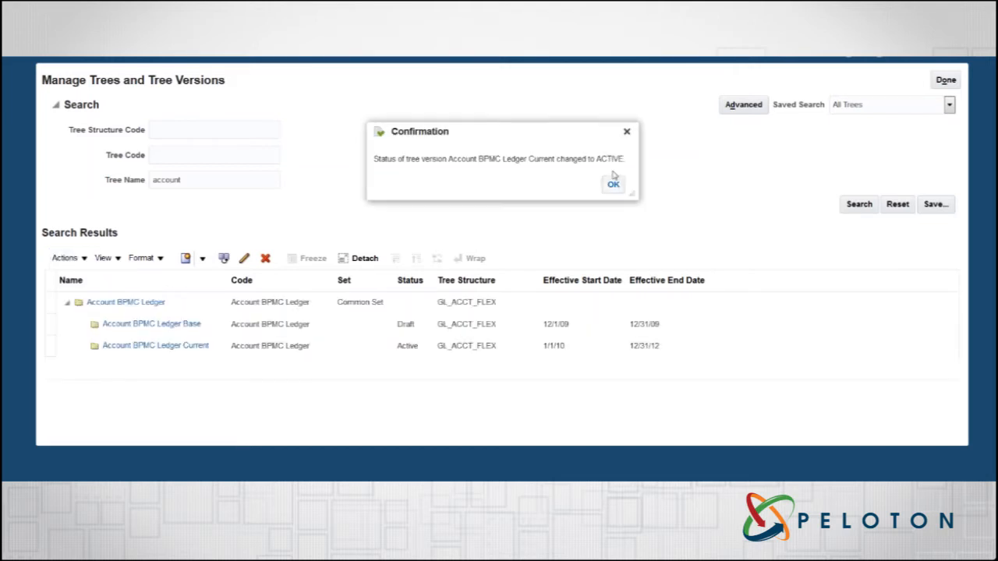
left_click(613, 185)
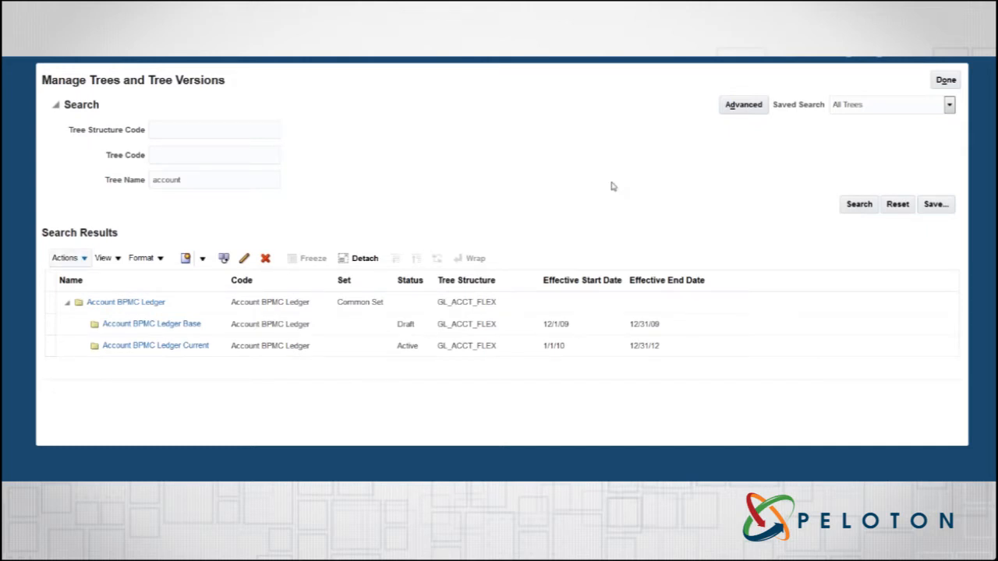
left_click(942, 83)
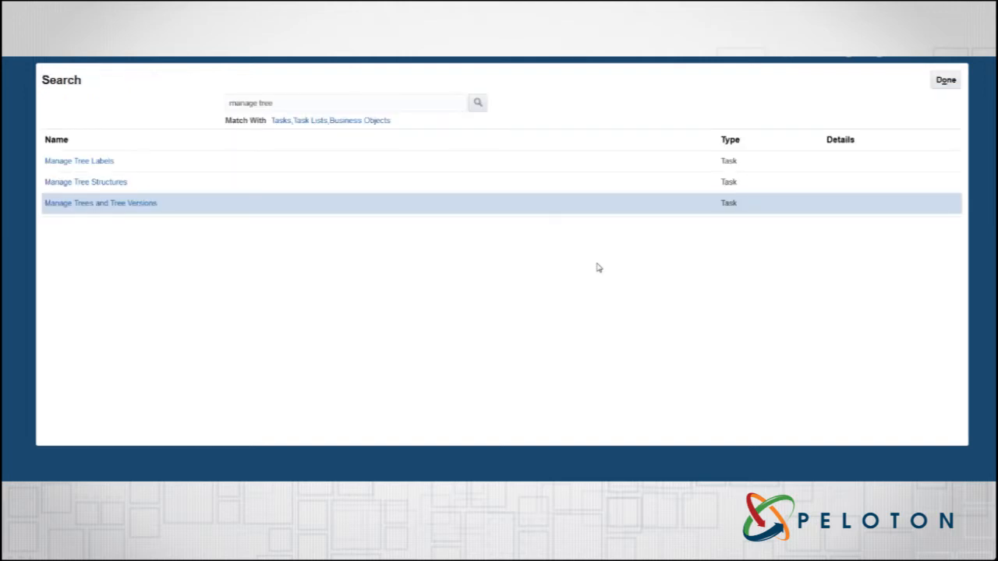
Step: Search the setup tasks for "publish" and open the Publish Account Hierarchies task
left_click_drag(281, 103, 184, 105)
type("publish")
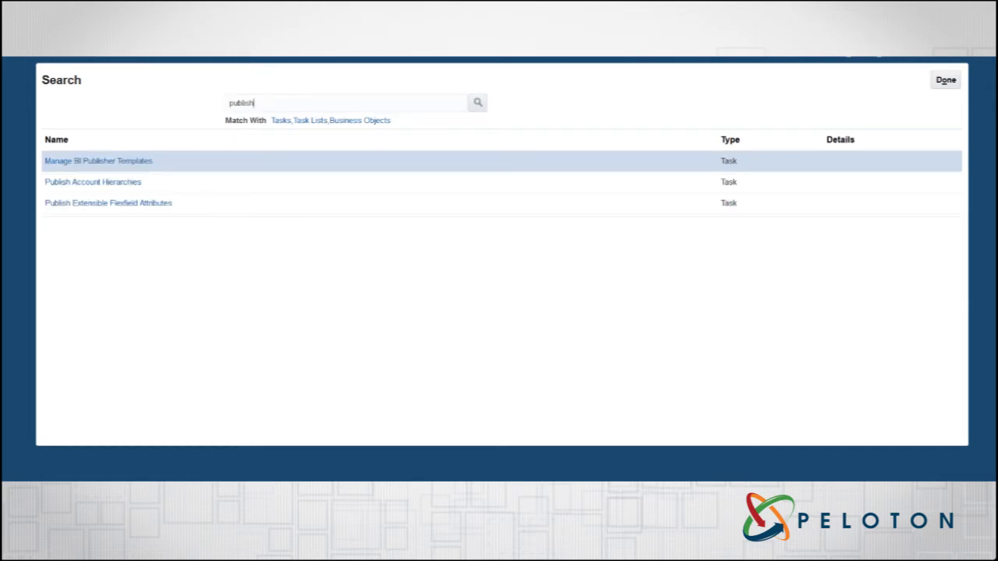
left_click(136, 187)
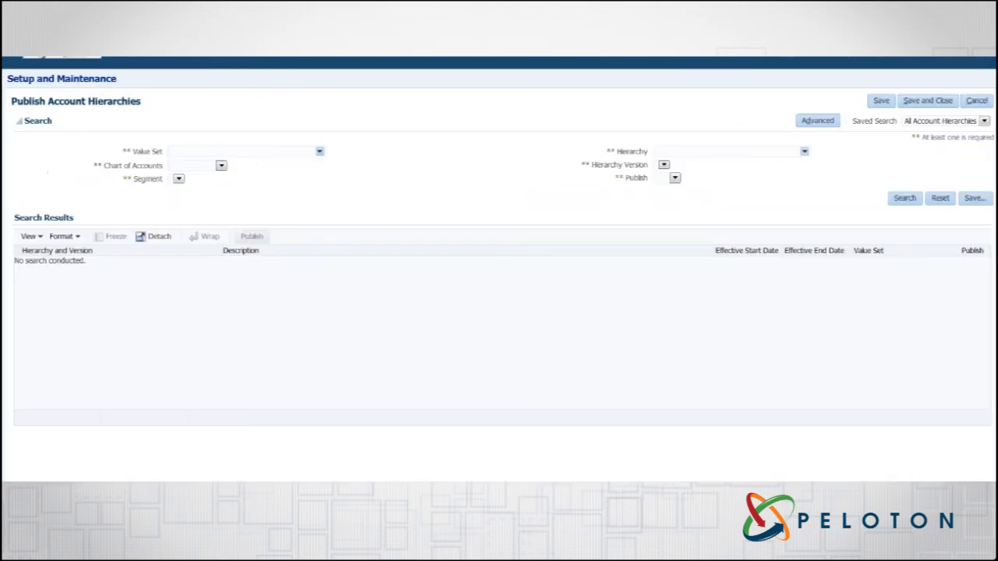
Step: Search for account hierarchies in the BPMC Ledger chart of accounts and expand the Account BPMC Ledger hierarchy
left_click(221, 167)
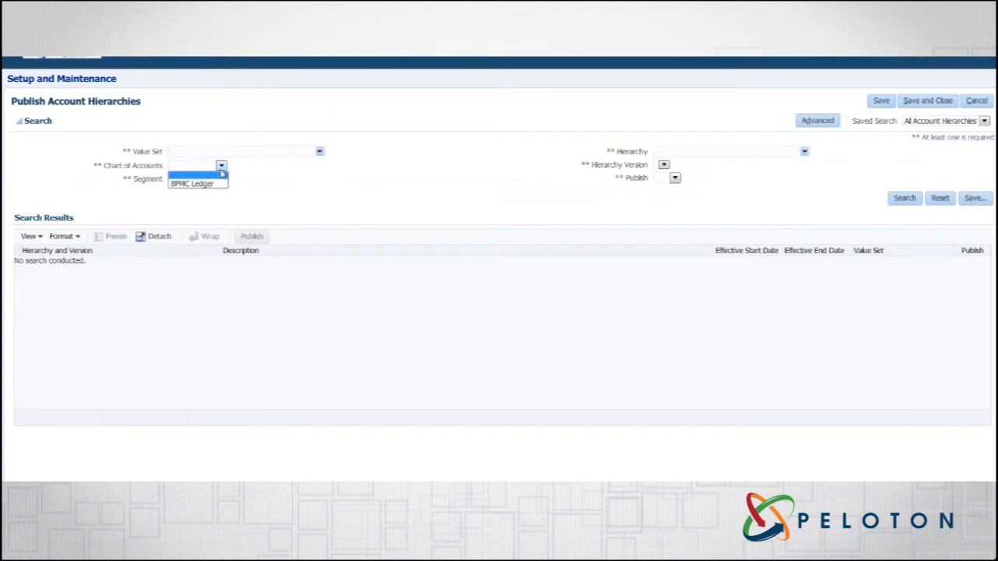
left_click(215, 184)
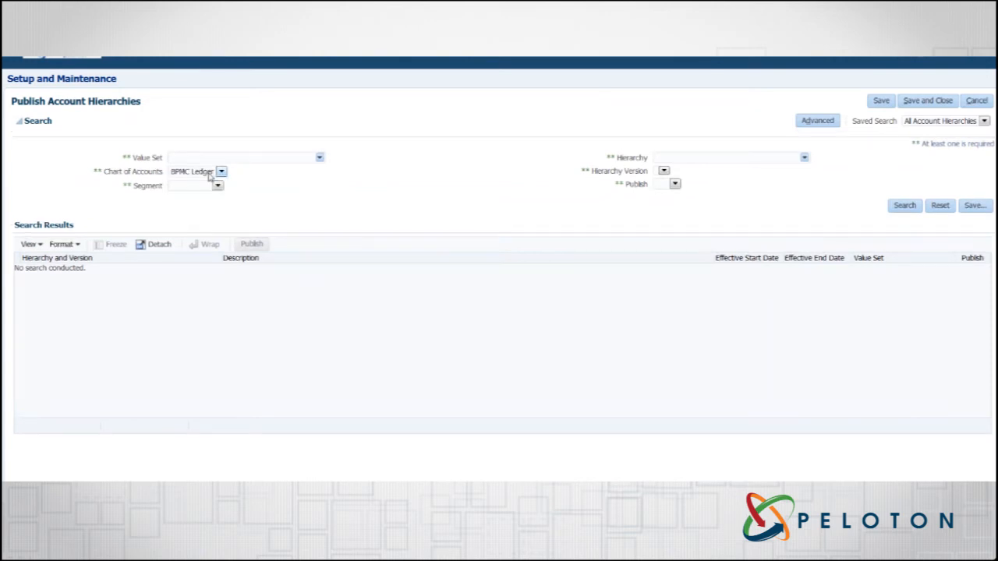
left_click(904, 205)
left_click(30, 271)
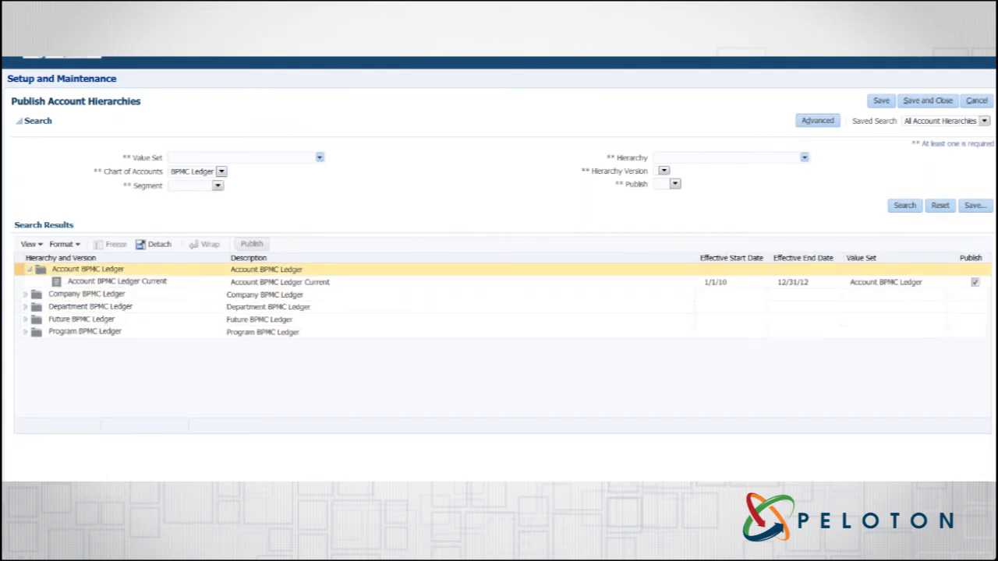
Step: Publish the Account BPMC Ledger Current hierarchy version and acknowledge the process submission
left_click(154, 285)
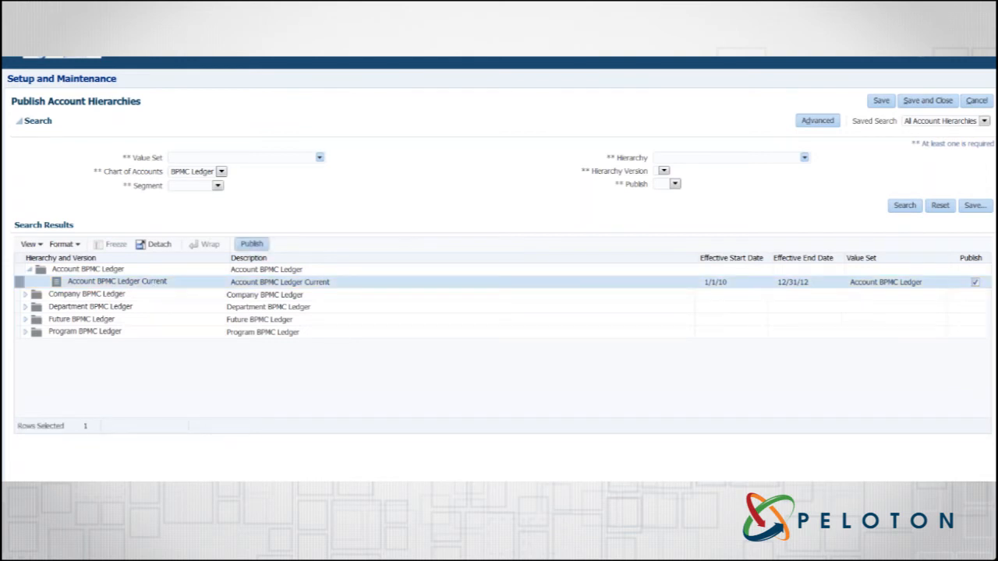
left_click(252, 245)
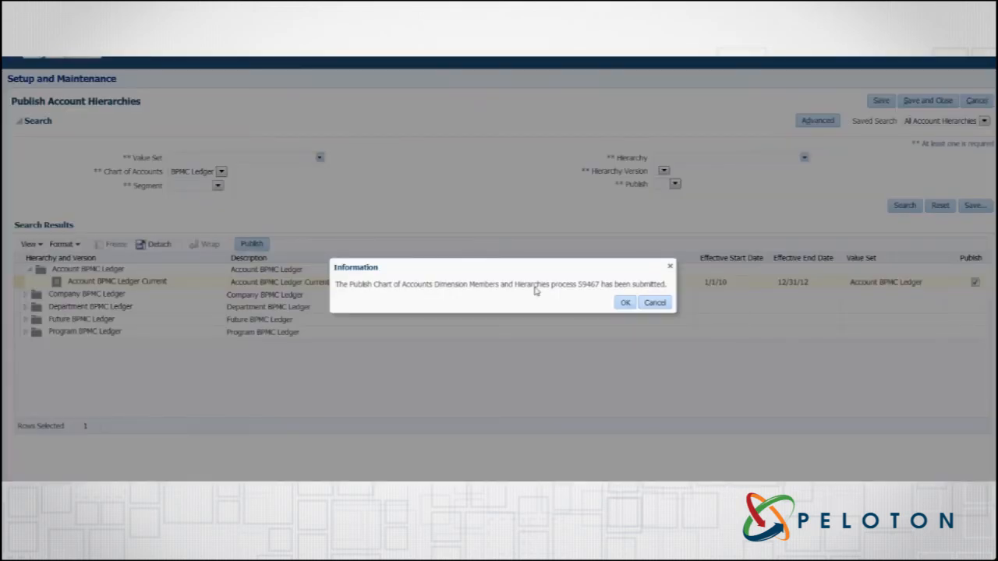
left_click(625, 303)
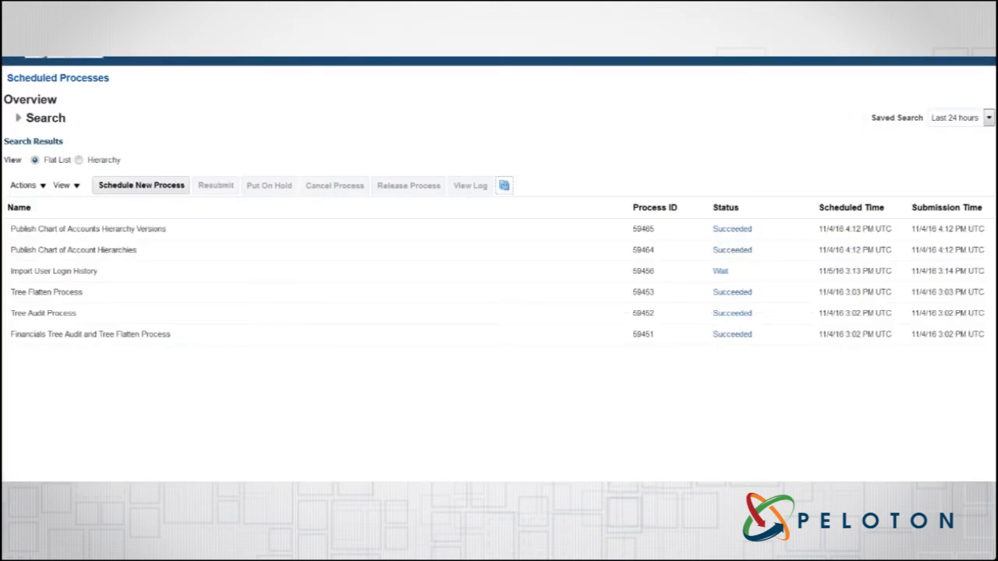
Step: Refresh the scheduled processes repeatedly to monitor the status of the submitted chart of accounts hierarchy publishing
left_click(505, 186)
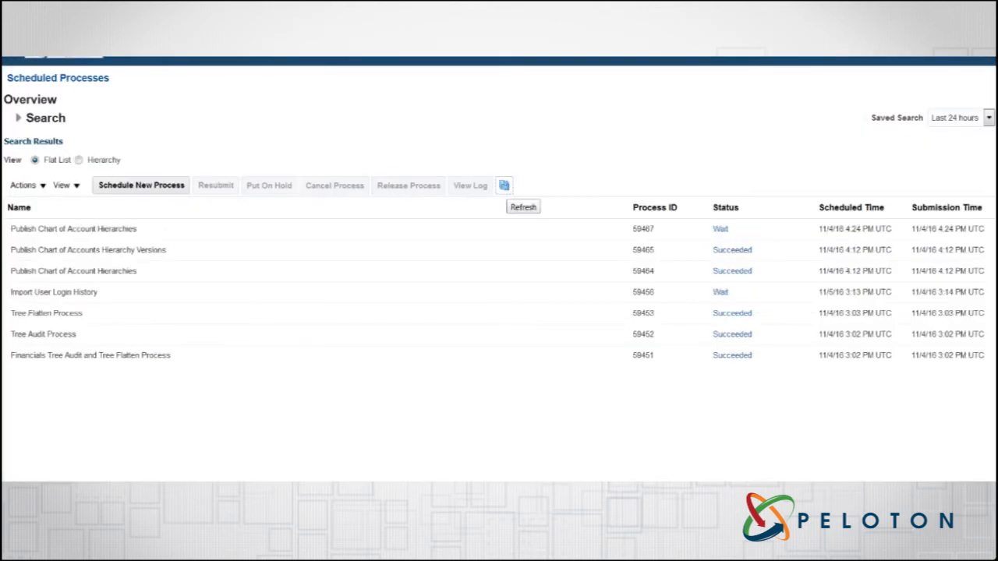
left_click(504, 185)
left_click(504, 186)
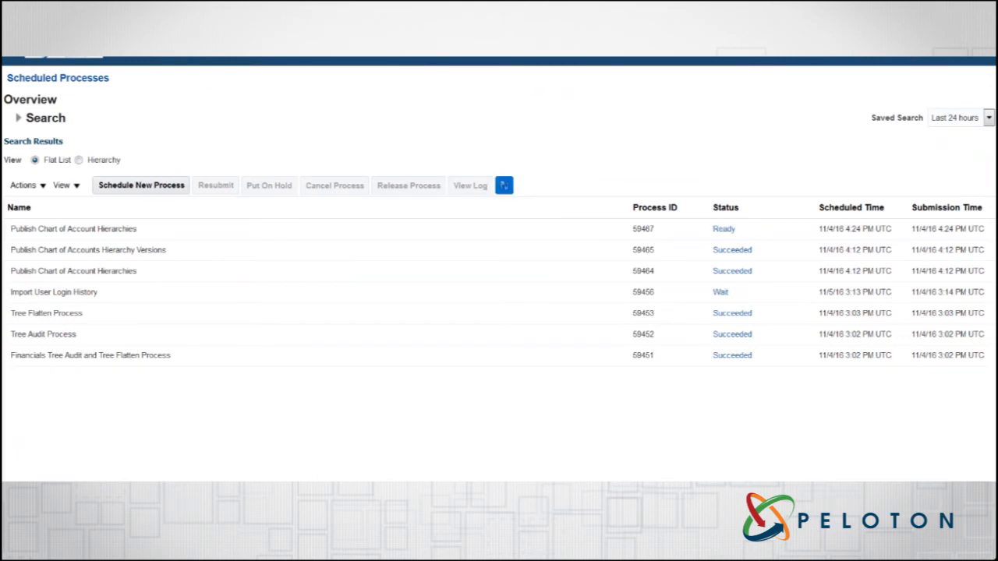
left_click(504, 185)
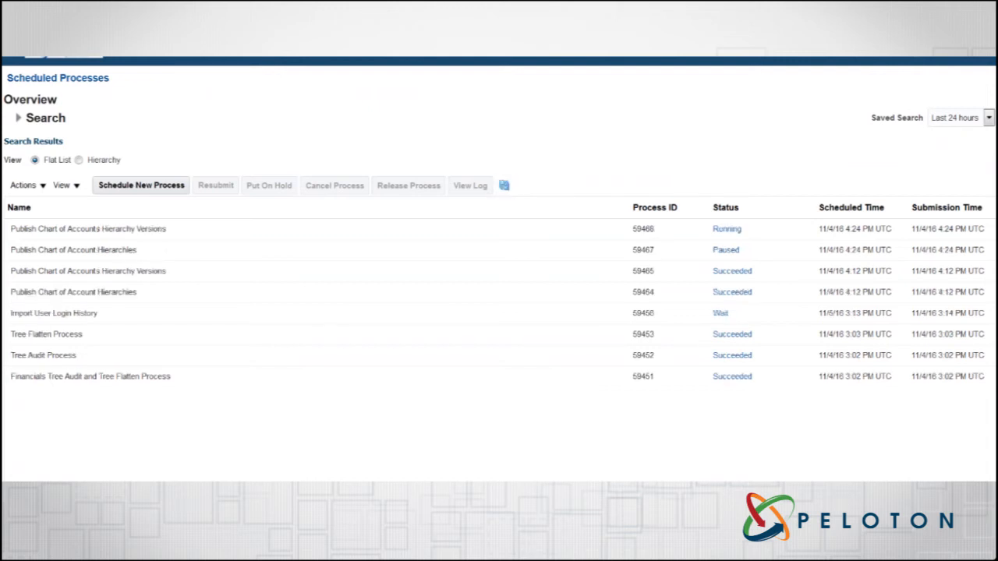
left_click(504, 186)
left_click(505, 186)
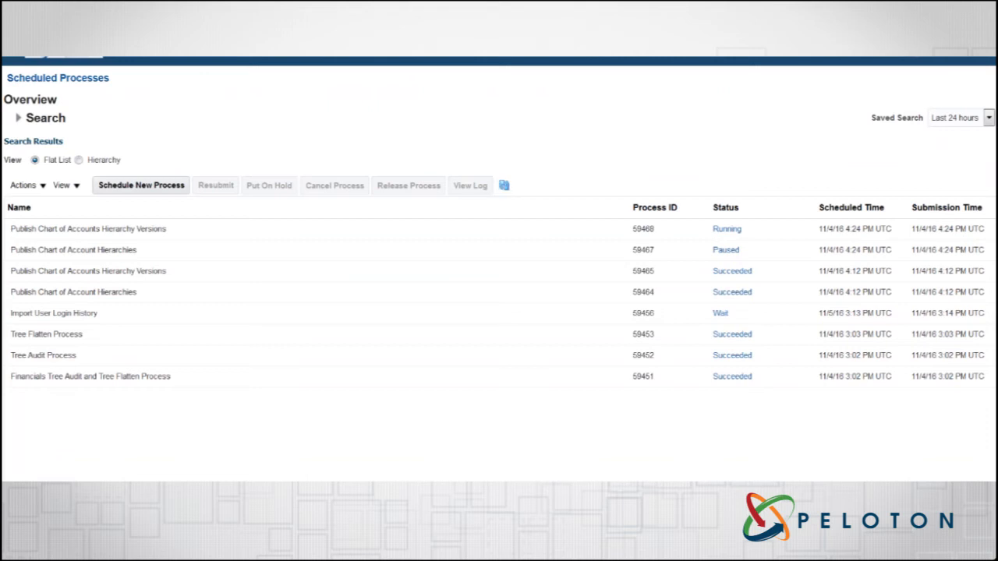